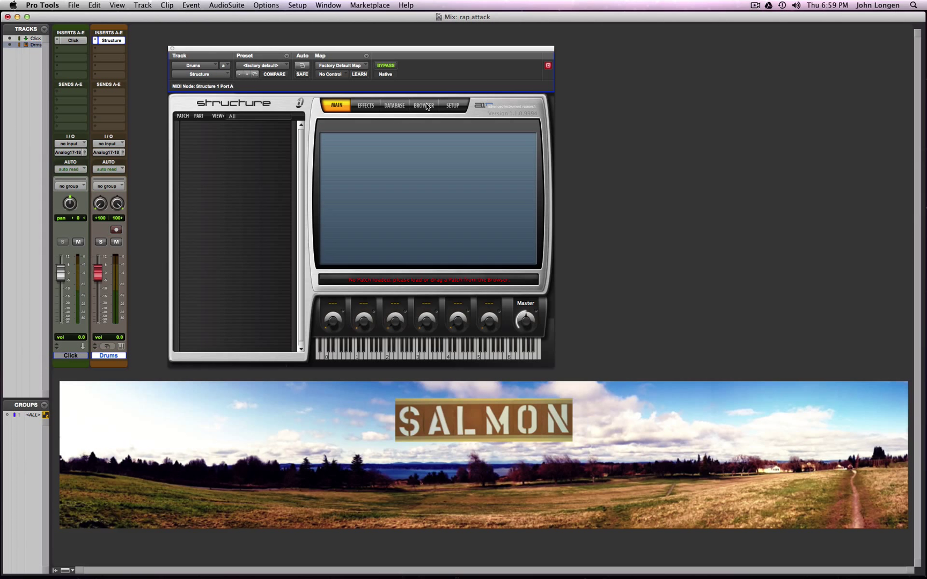
Load the 001 A_Certain_Ratio_-_Shack_Up sample as a new patch after previewing it, and open it in the wave editor
click(426, 105)
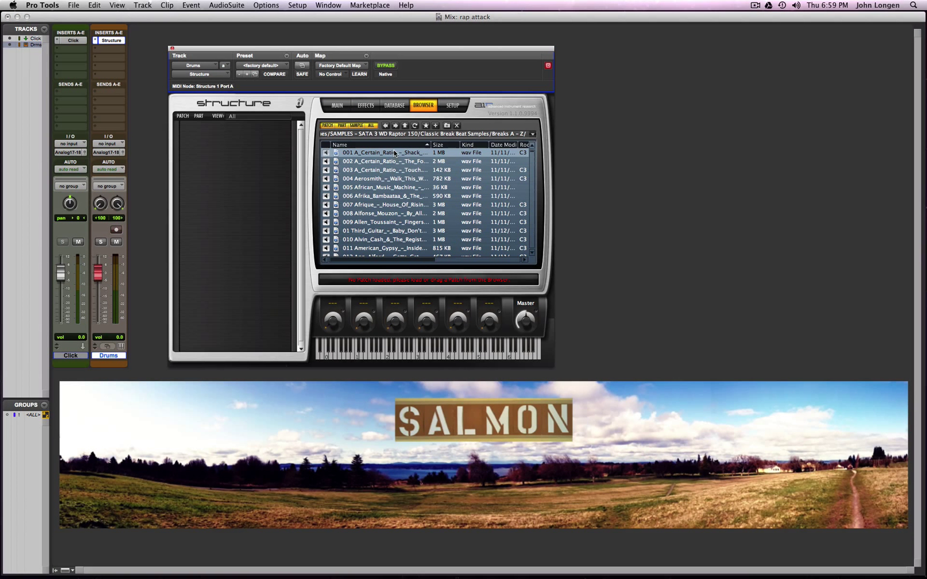
click(325, 153)
drag(368, 154, 279, 149)
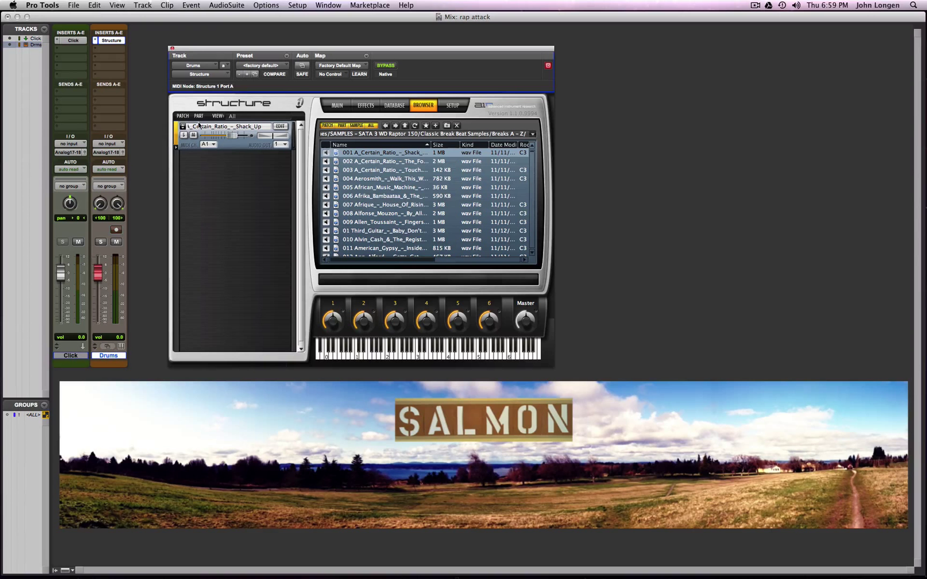
click(279, 126)
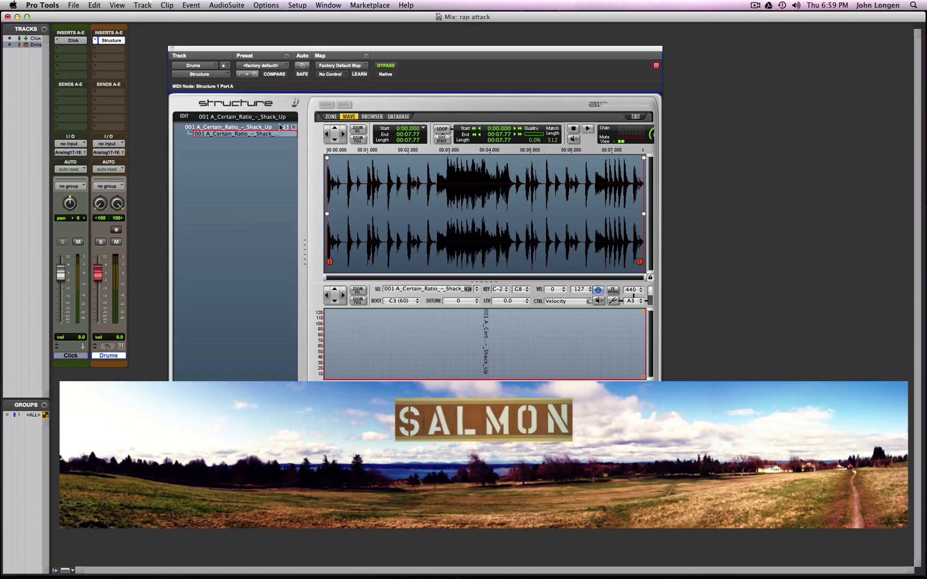
drag(324, 52, 302, 37)
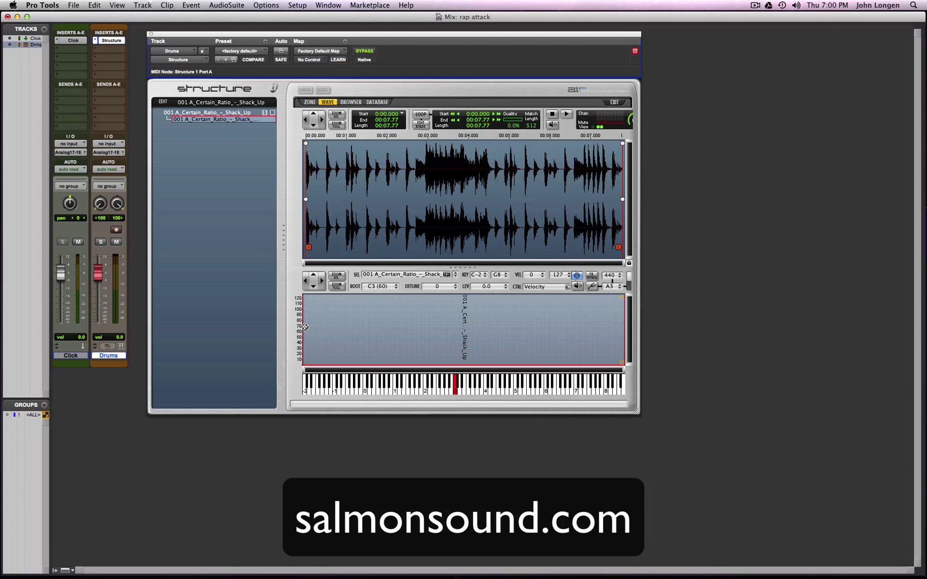
Narrow the Shack_Up zone's key range so that it covers only the key C3
drag(304, 327, 446, 322)
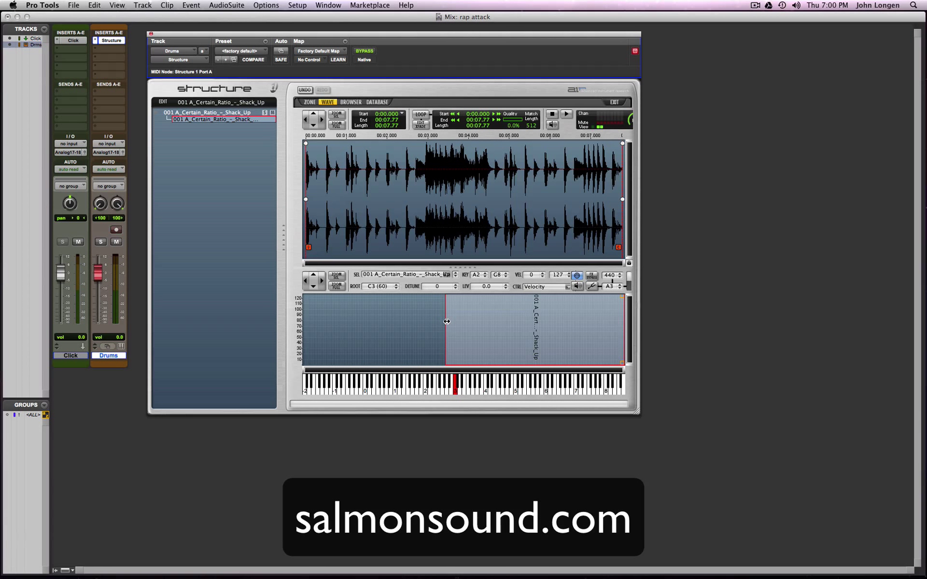
click(322, 281)
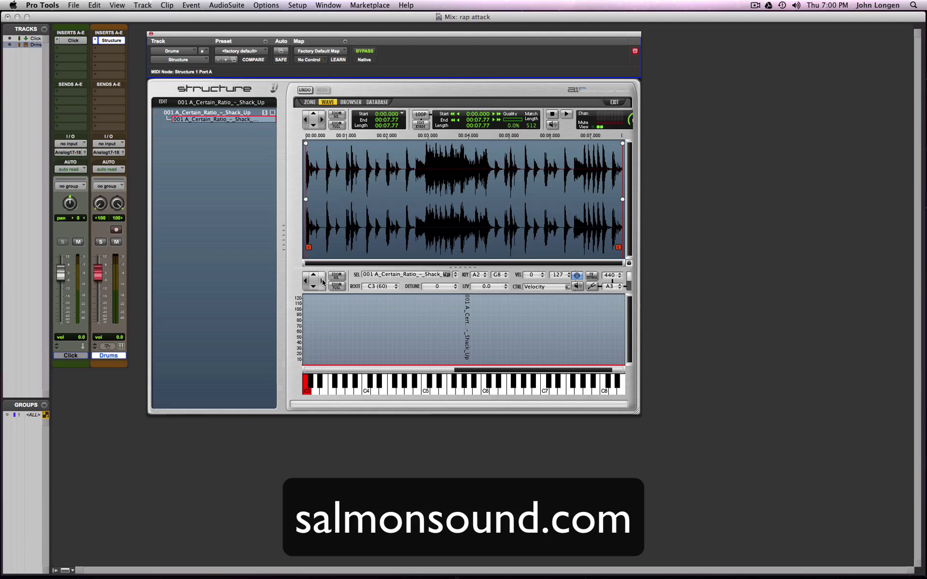
click(305, 281)
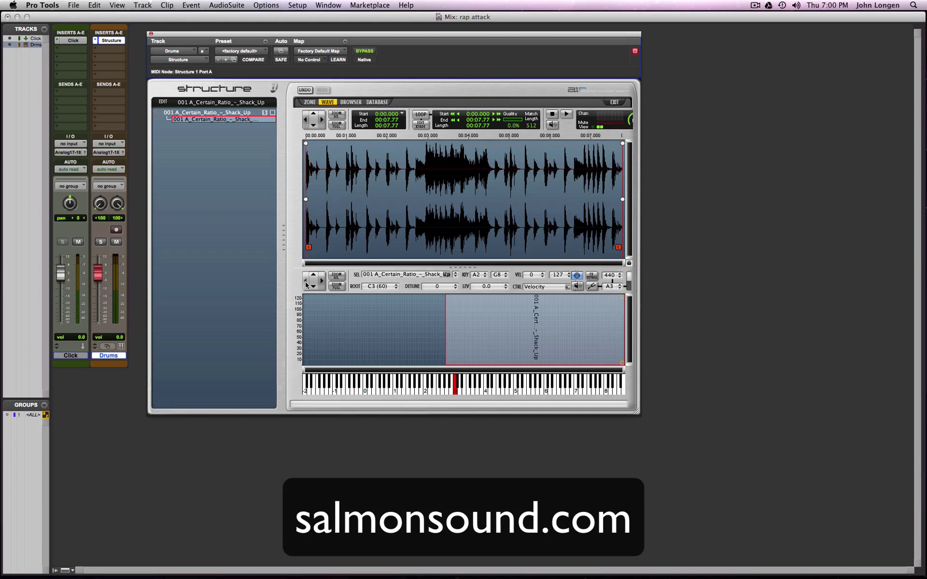
drag(445, 327, 454, 329)
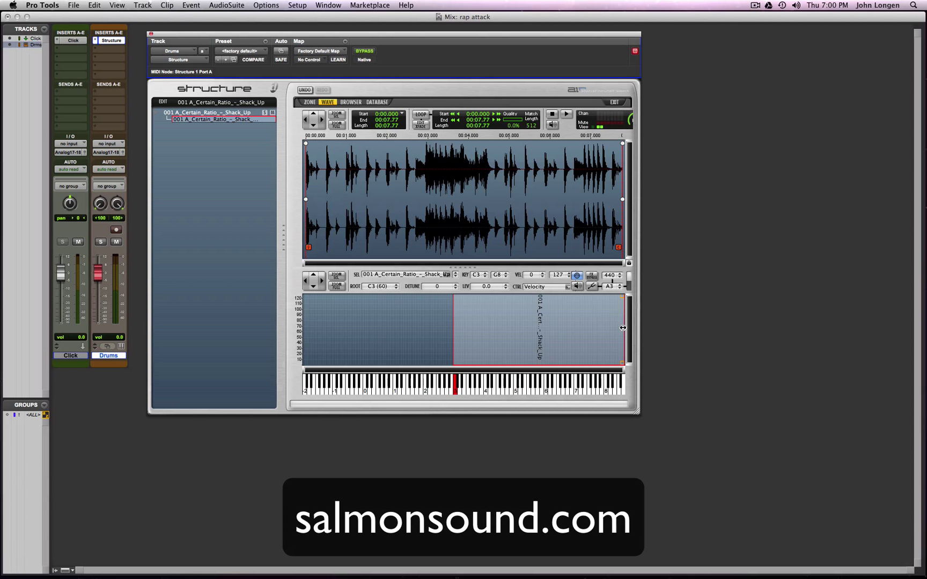
drag(623, 328, 455, 328)
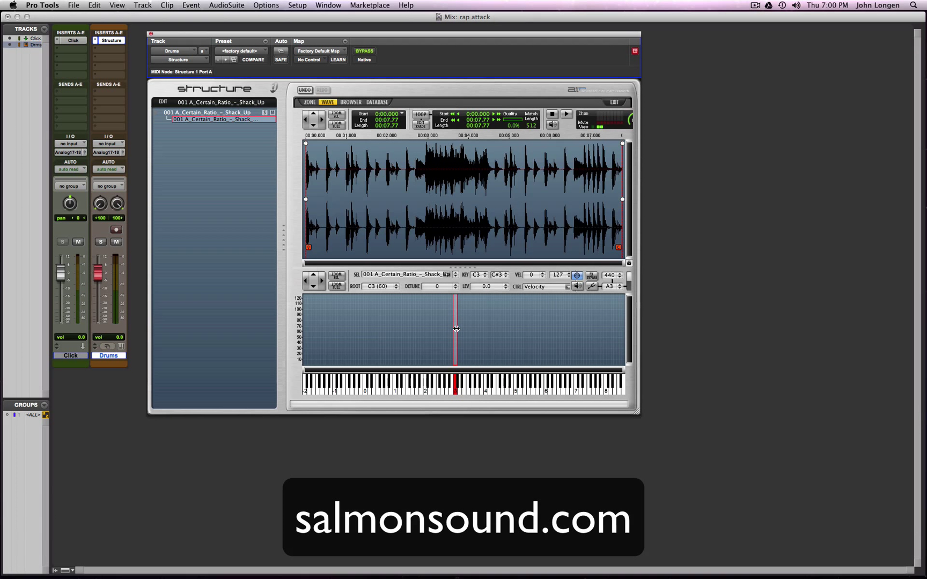
click(322, 282)
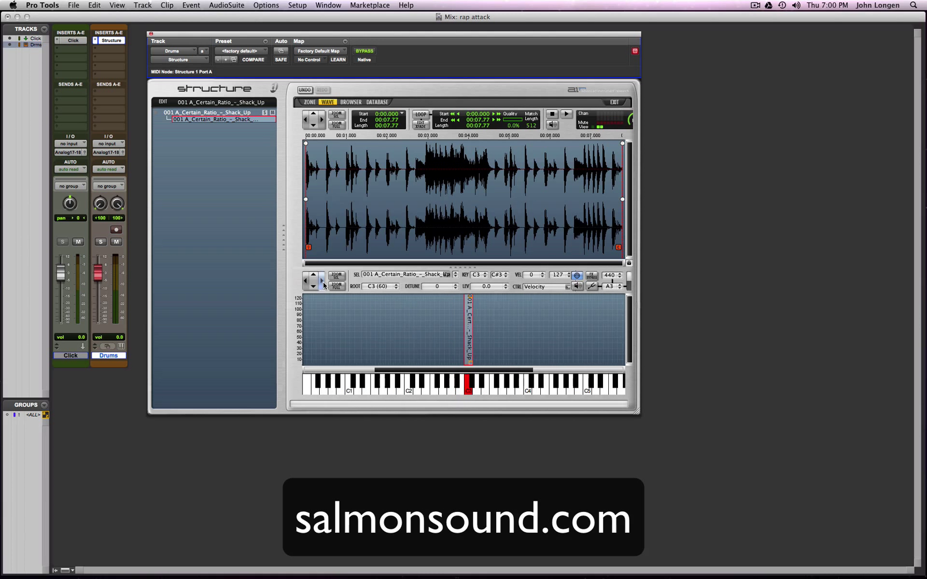
click(323, 282)
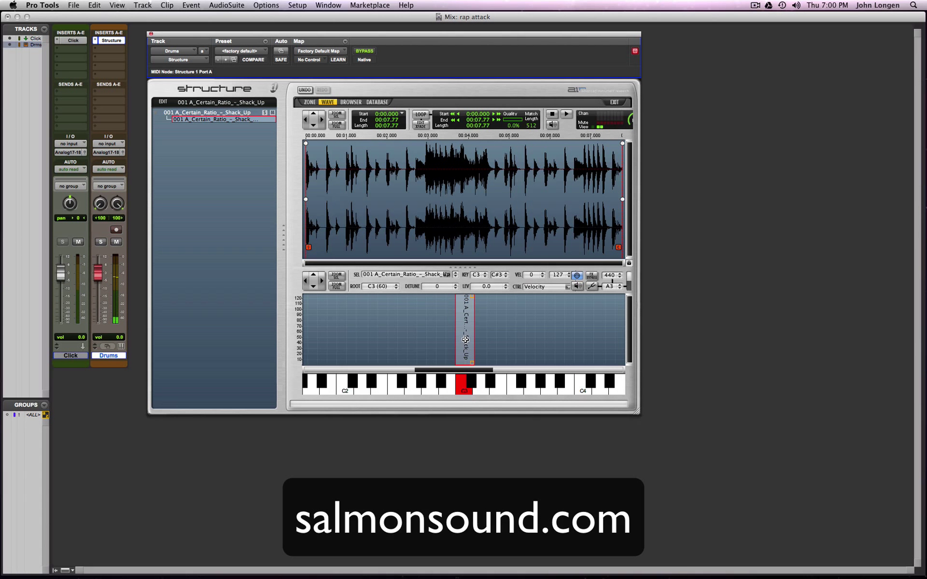
drag(467, 332, 465, 332)
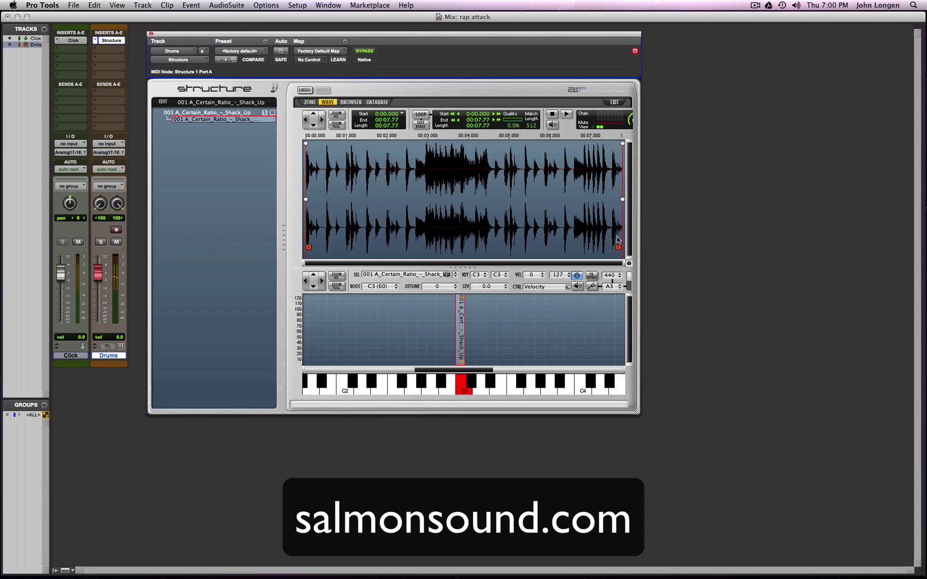
Trim the sample's end to about 2.67 s and copy the C3 zone onto D3 and E3
mouse_move(619, 248)
mouse_down()
mouse_move(380, 244)
mouse_move(432, 245)
mouse_move(411, 245)
mouse_up()
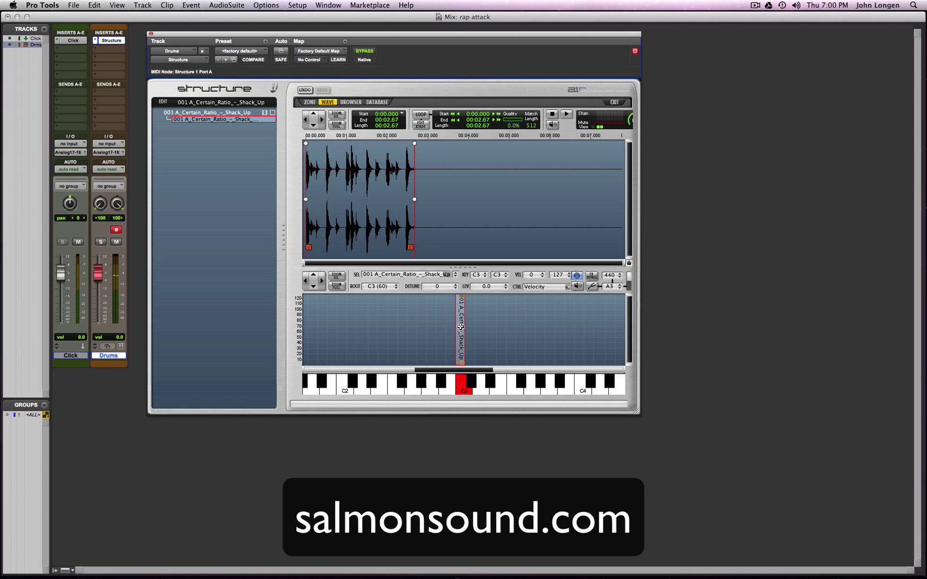
drag(460, 326, 499, 326)
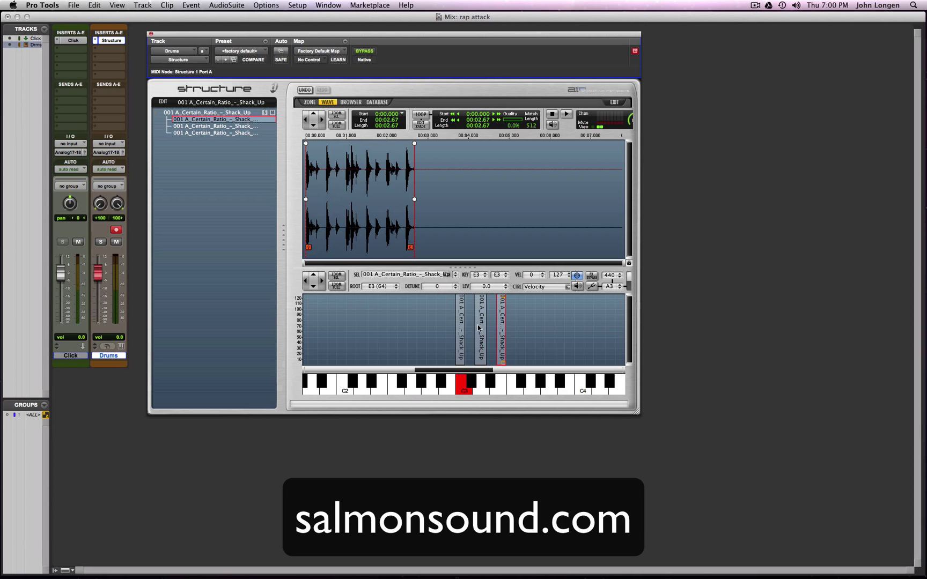
Trim the C3 zone's sample to the first drum hit, ending at about 0.266 s, and fine-tune its end point
click(462, 332)
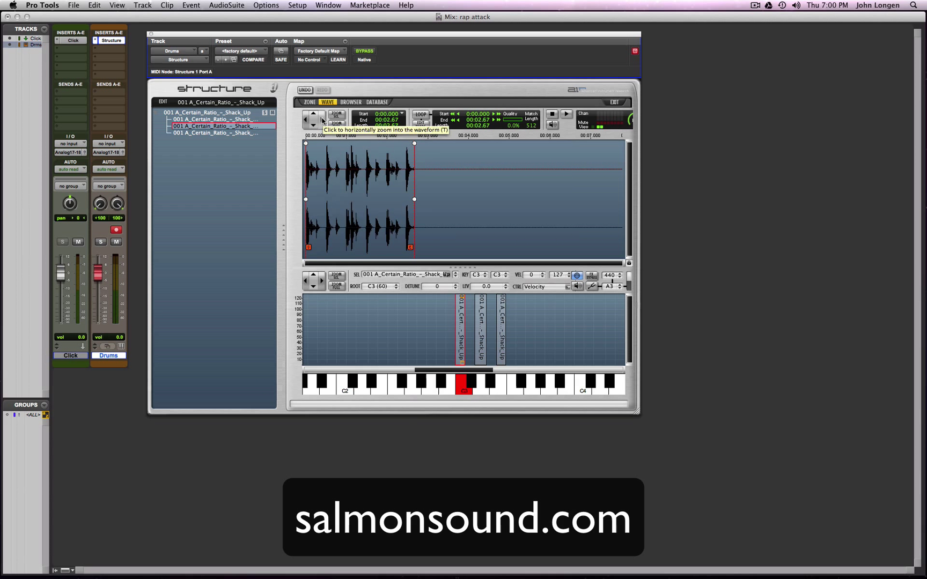
click(321, 121)
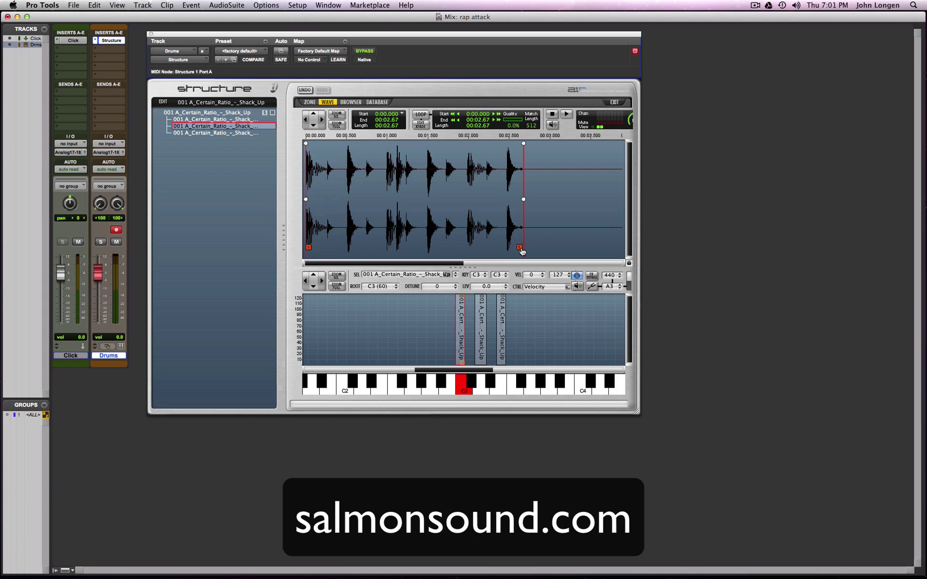
drag(520, 249, 323, 247)
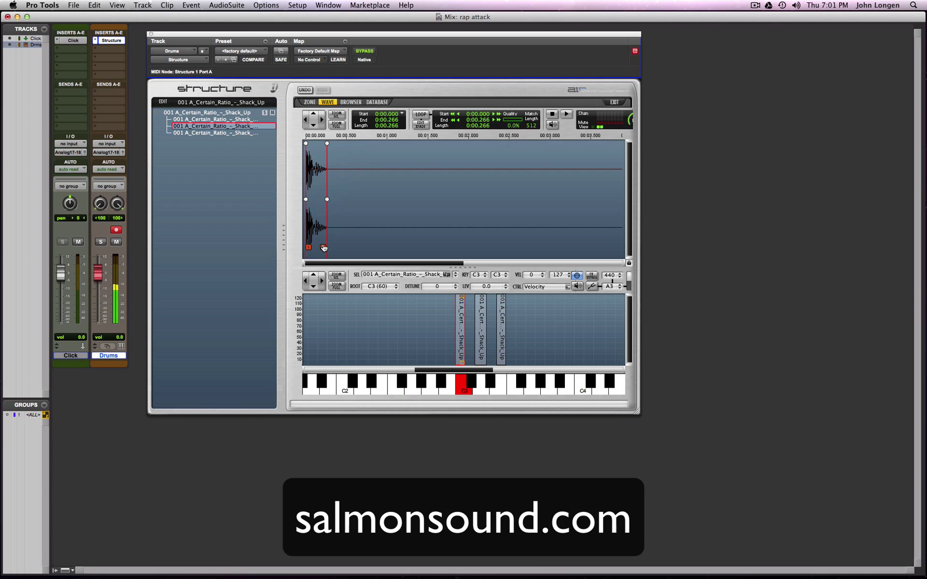
click(321, 119)
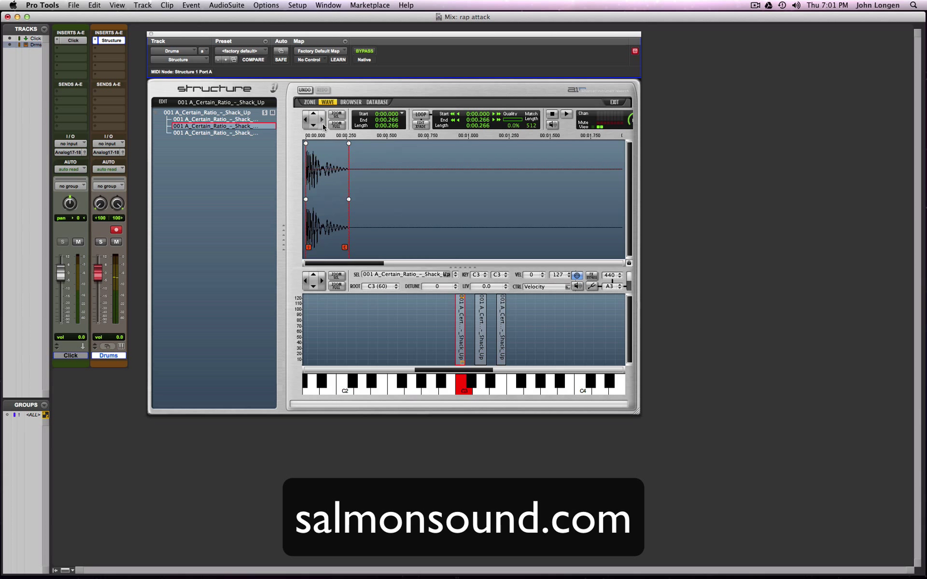
click(322, 119)
click(322, 119)
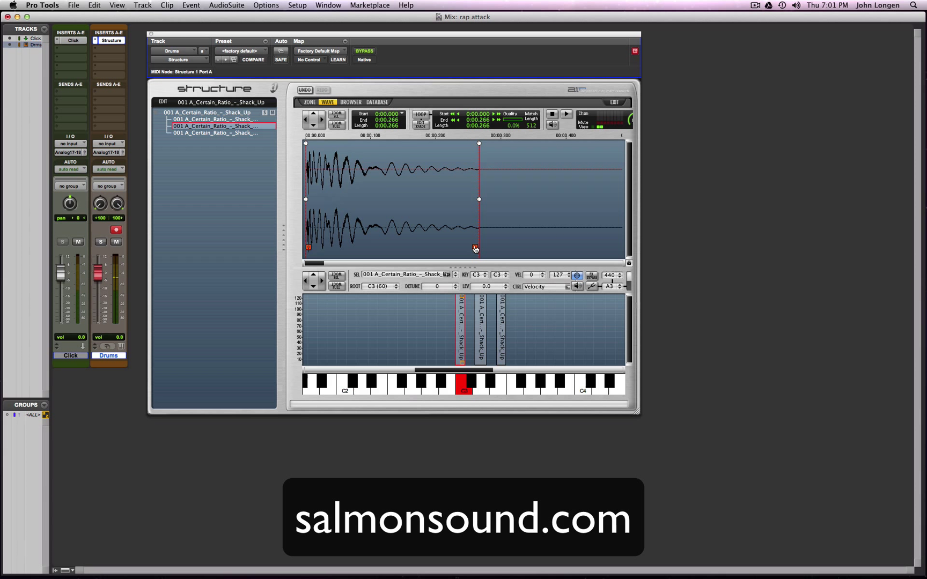
mouse_move(475, 248)
mouse_down()
mouse_move(489, 248)
mouse_move(475, 249)
mouse_up()
drag(481, 145, 471, 145)
Trim the D3 zone's sample to the second hit, from about 0.254 s to 0.492 s
click(482, 344)
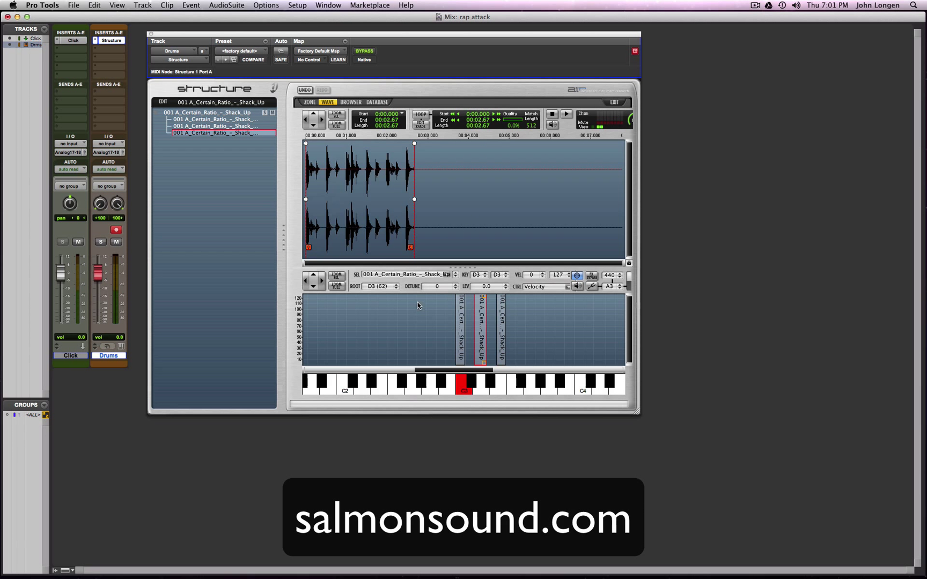
click(322, 120)
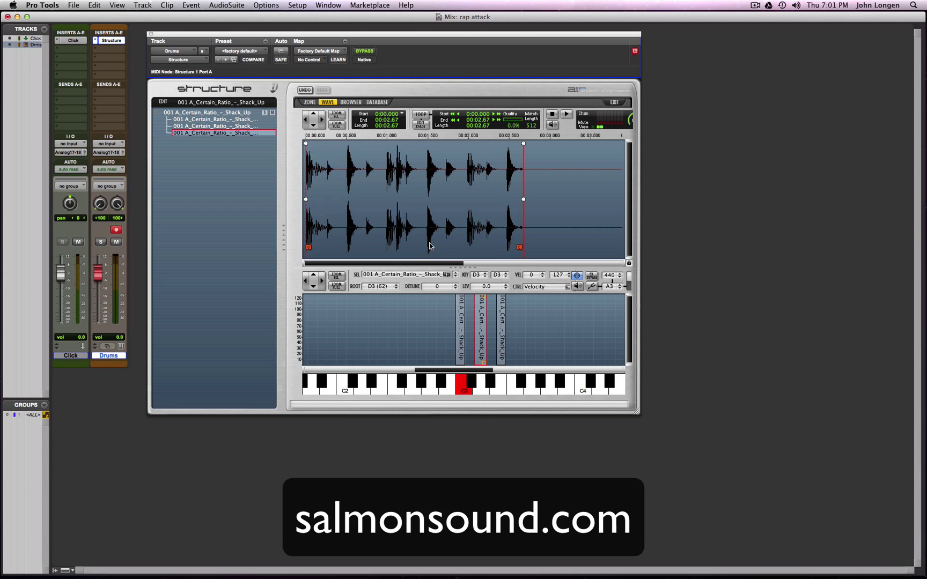
mouse_move(520, 248)
mouse_down()
mouse_move(317, 249)
mouse_move(330, 253)
mouse_up()
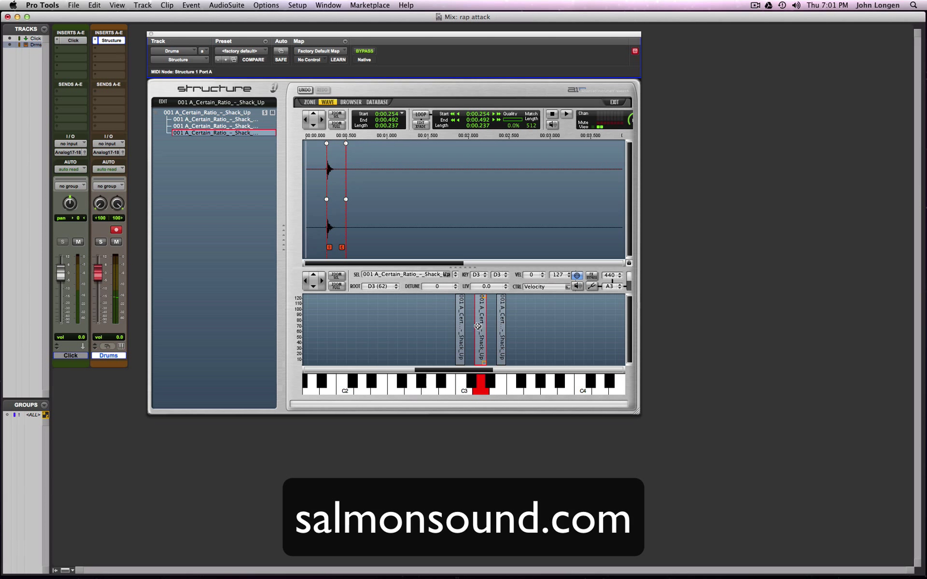
Trim the E3 zone's sample to the hit from about 0.511 s to 0.741 s
click(502, 344)
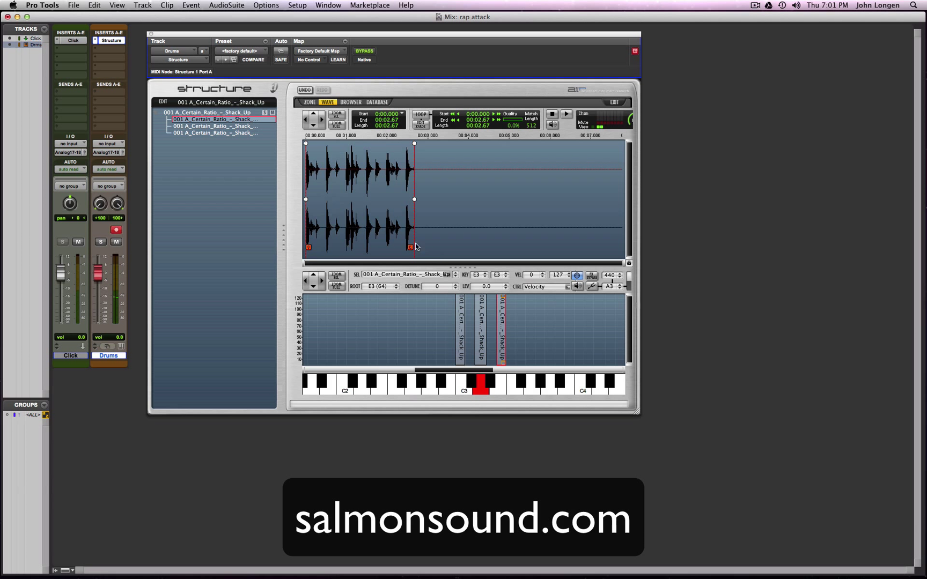
mouse_move(410, 248)
mouse_down()
mouse_move(332, 240)
mouse_move(321, 249)
mouse_move(327, 250)
mouse_up()
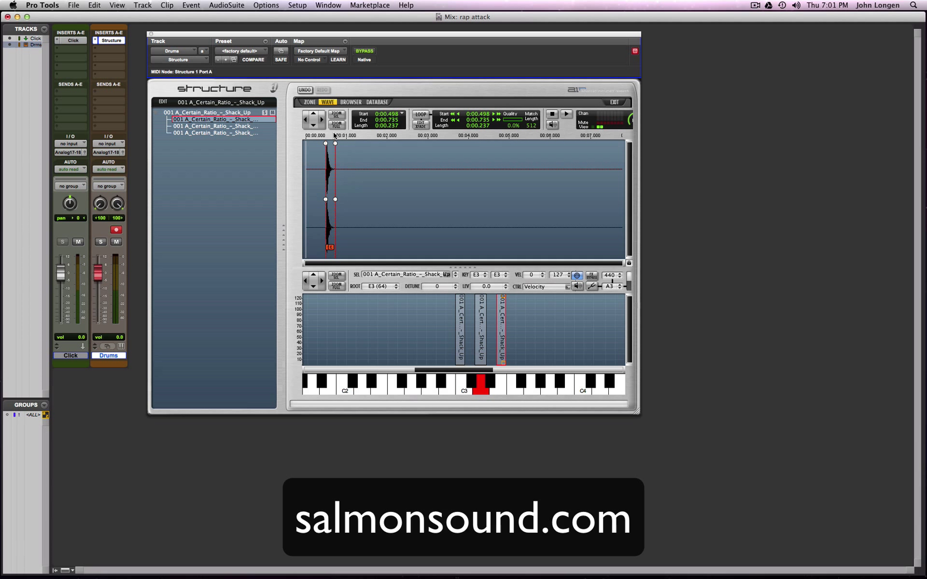
click(321, 121)
click(321, 121)
click(322, 120)
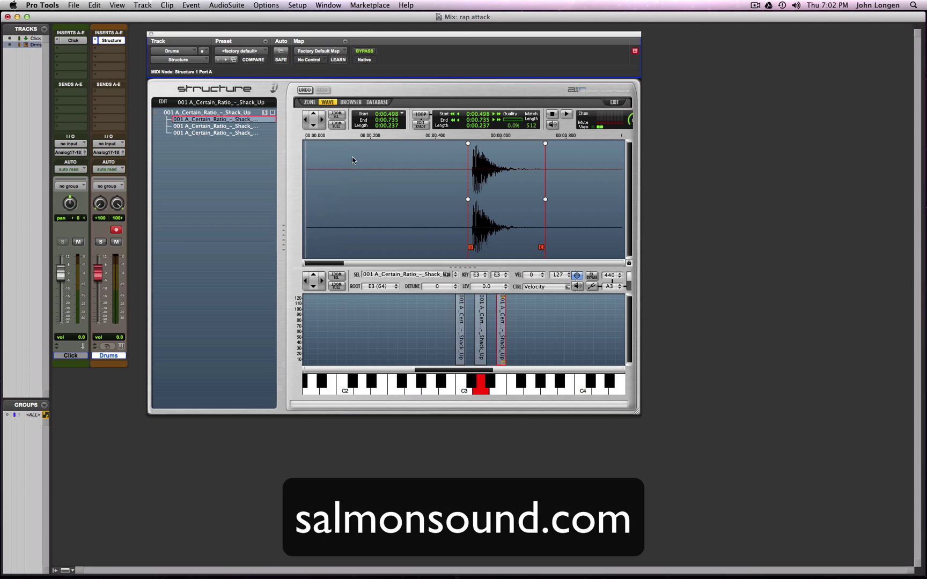
drag(471, 247, 474, 249)
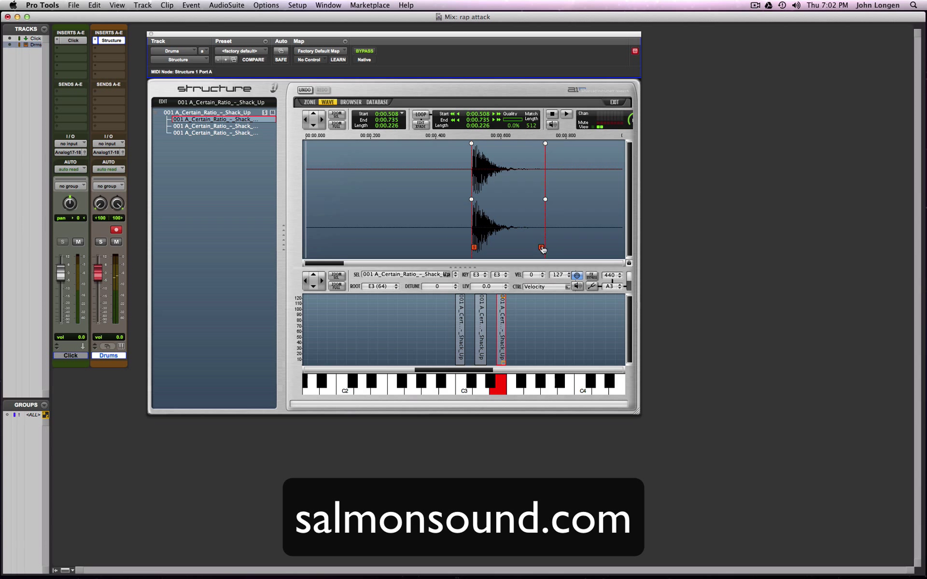
mouse_move(541, 250)
mouse_down()
mouse_move(562, 248)
mouse_move(543, 249)
mouse_up()
drag(474, 248, 474, 248)
Move the E3 zone's sample start and end to the hit from about 1.48 s to 1.71 s
click(308, 286)
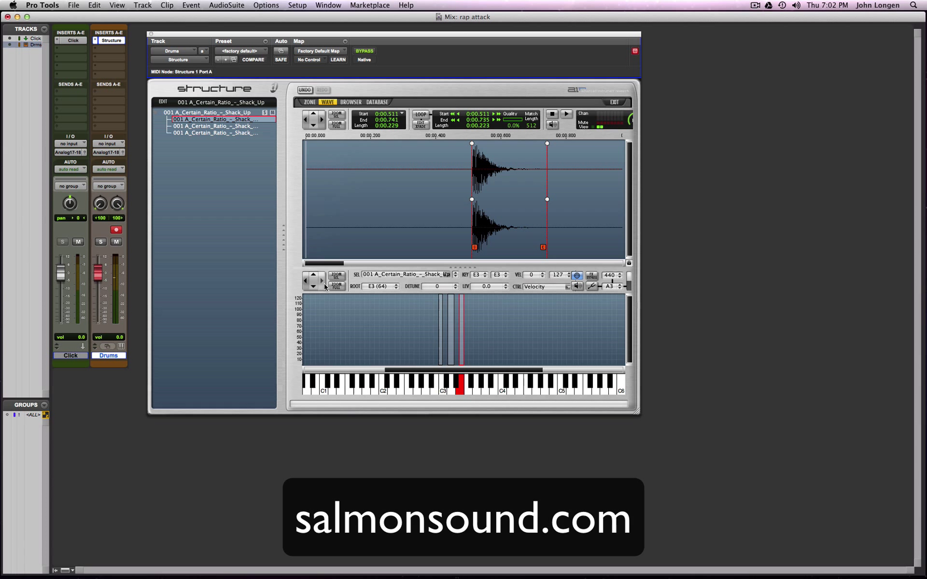
click(322, 280)
click(305, 120)
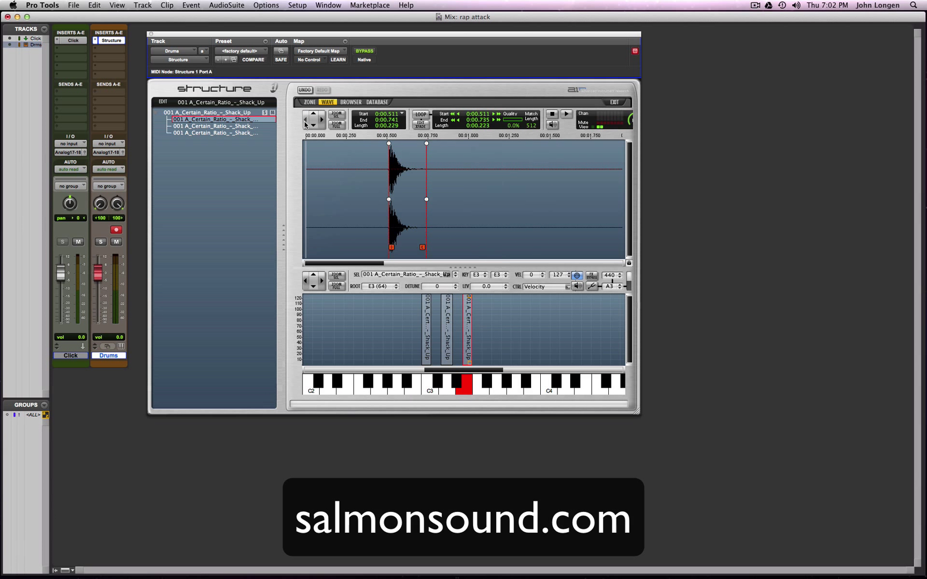
drag(422, 247, 581, 240)
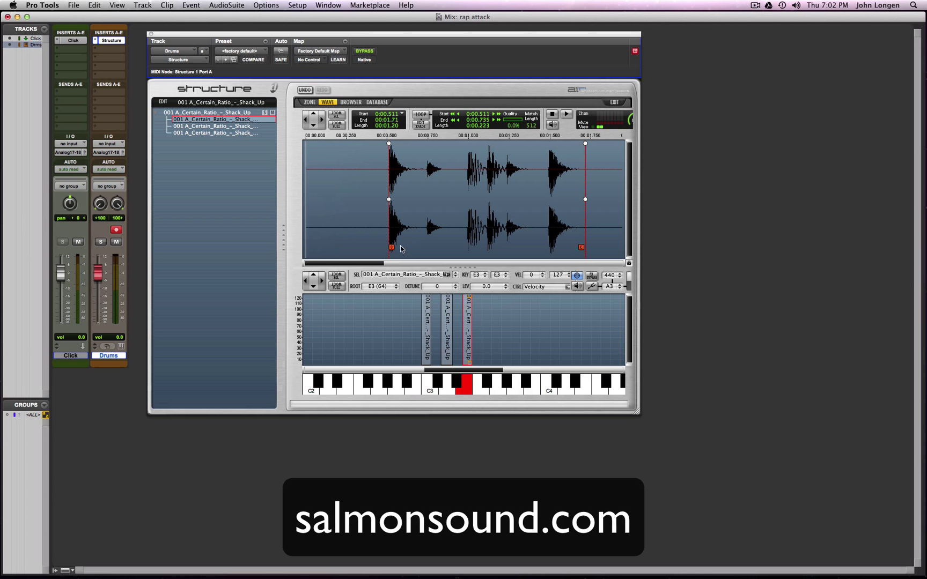
drag(391, 248, 580, 249)
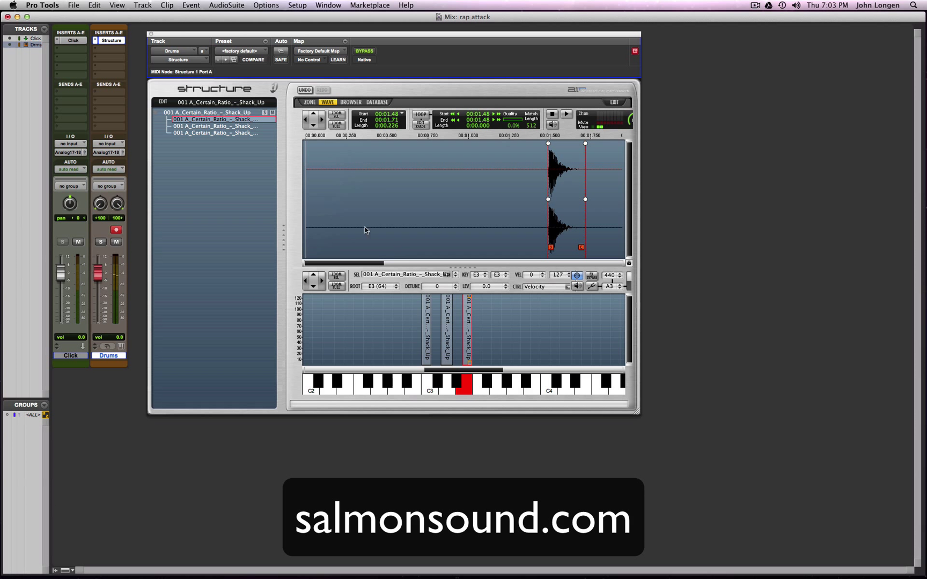
Trim the E3 zone's sample to the hit from about 2.47 s to 2.70 s
click(306, 119)
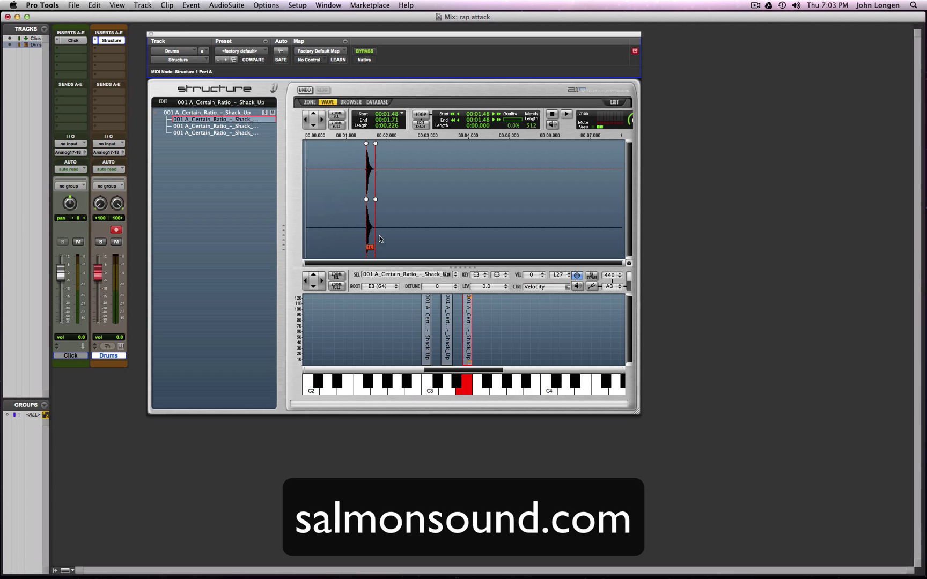
mouse_move(371, 248)
mouse_down()
mouse_move(480, 249)
mouse_move(396, 249)
mouse_move(407, 250)
mouse_up()
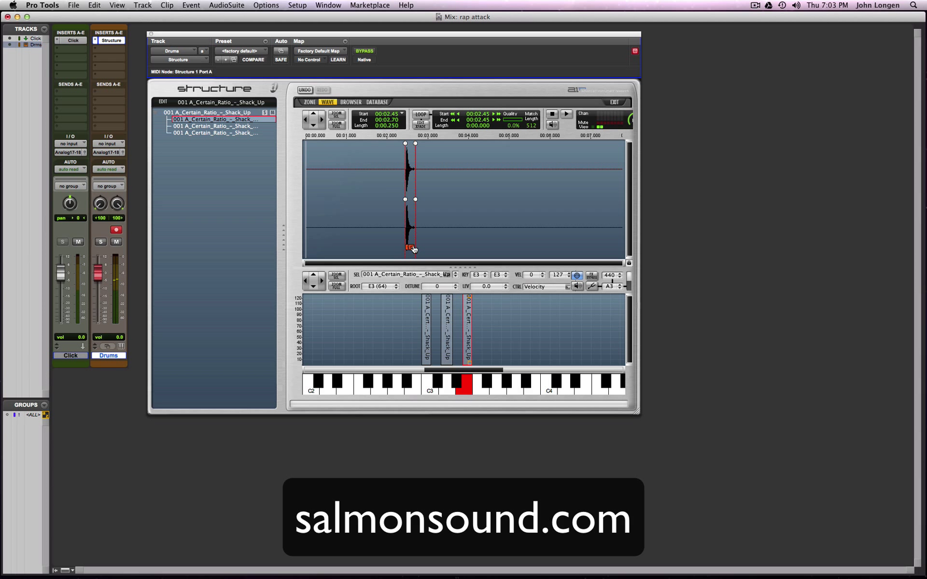
click(323, 123)
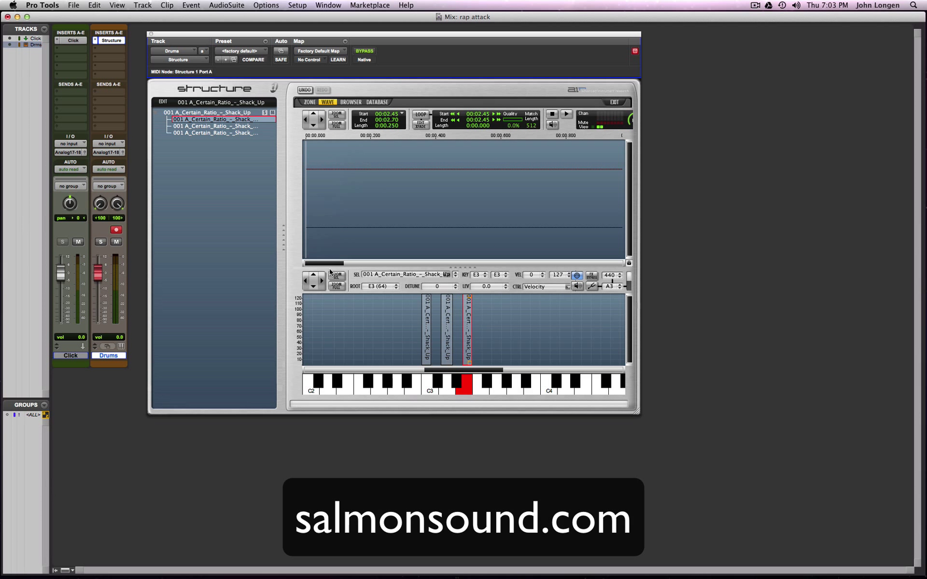
drag(329, 264, 431, 265)
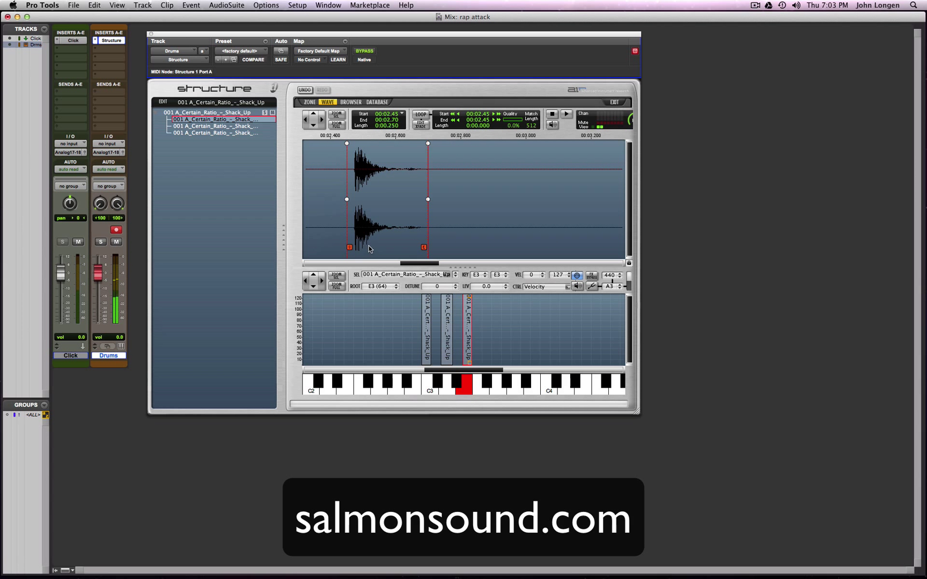
drag(349, 247, 357, 248)
drag(424, 247, 424, 248)
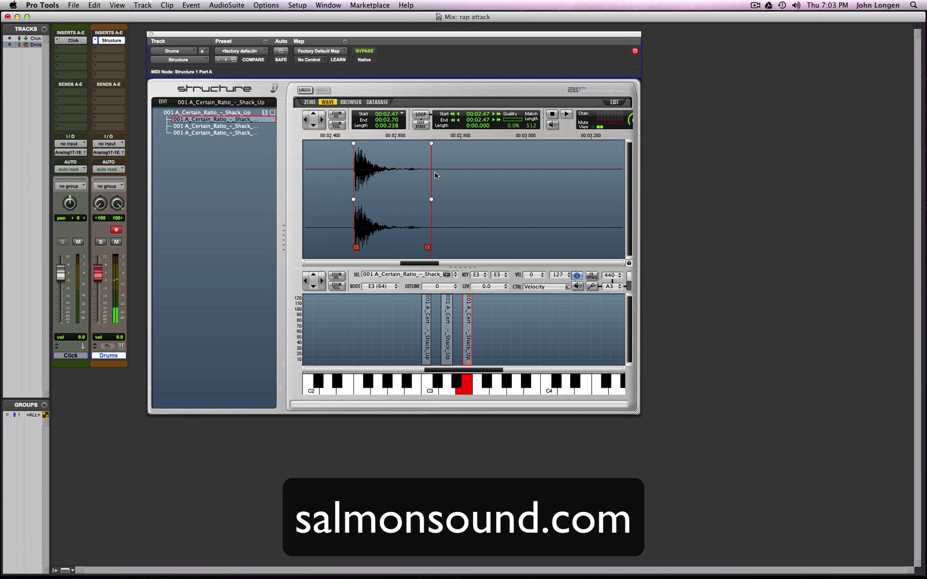
Fine-trim the end of the E3 zone's sample slightly earlier, at about 2.70 s
drag(431, 143, 426, 144)
scroll(328, 155, down, 5)
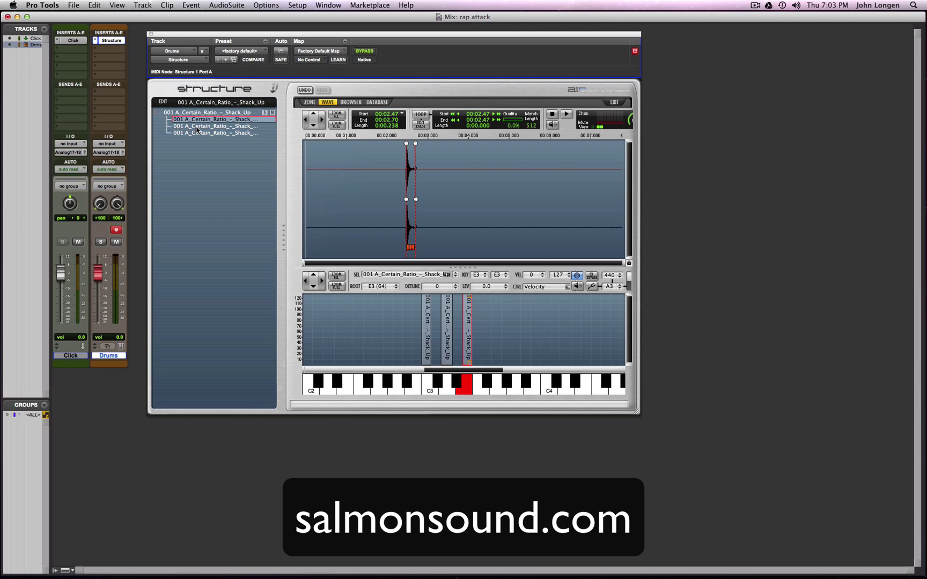
Show the zone parameters in a widened Structure window and go through the D3 and E3 zones' settings
click(308, 102)
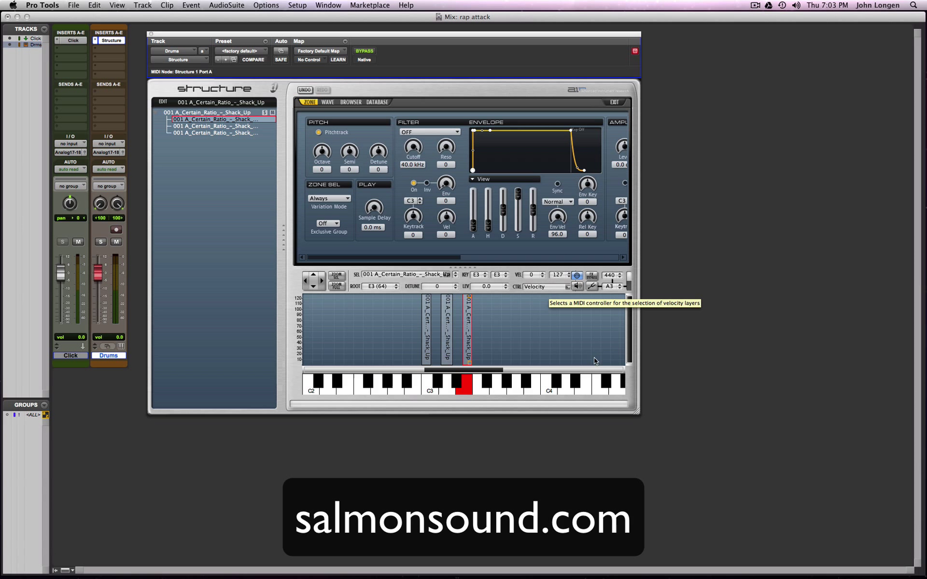
drag(643, 405, 899, 392)
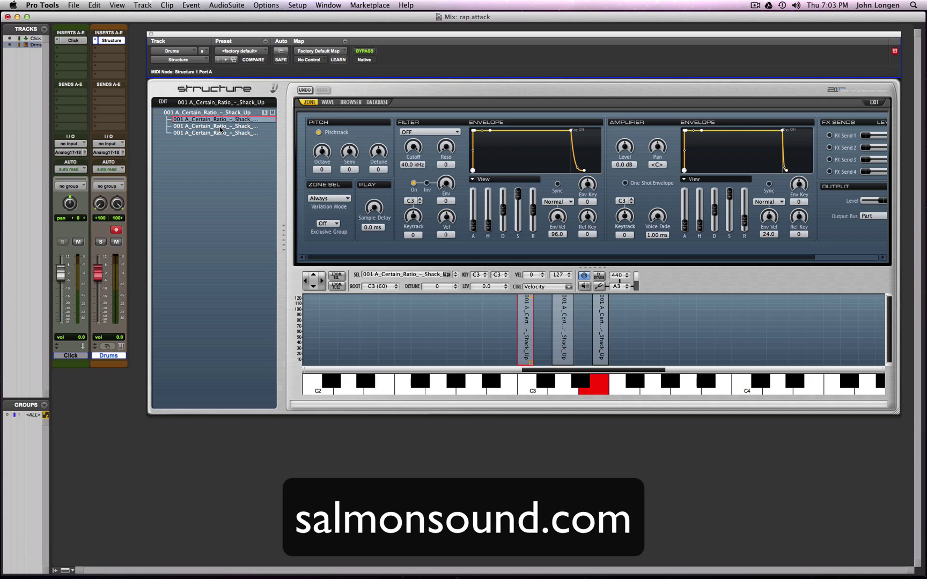
click(220, 126)
click(219, 133)
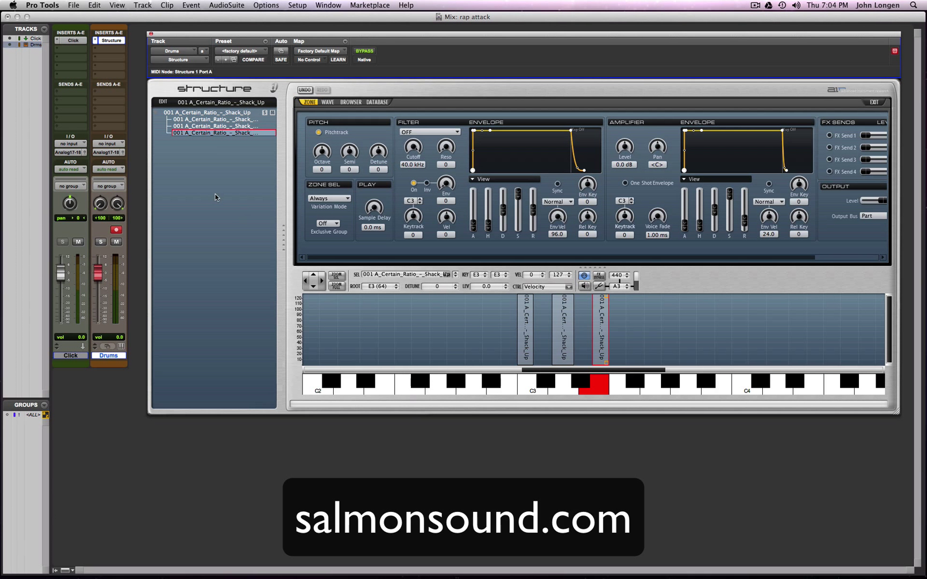
click(216, 124)
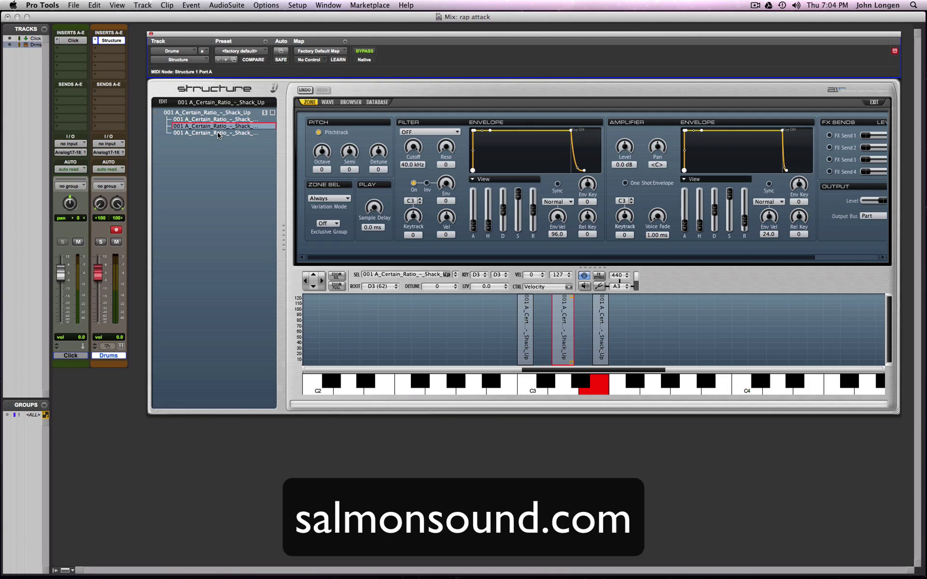
click(218, 135)
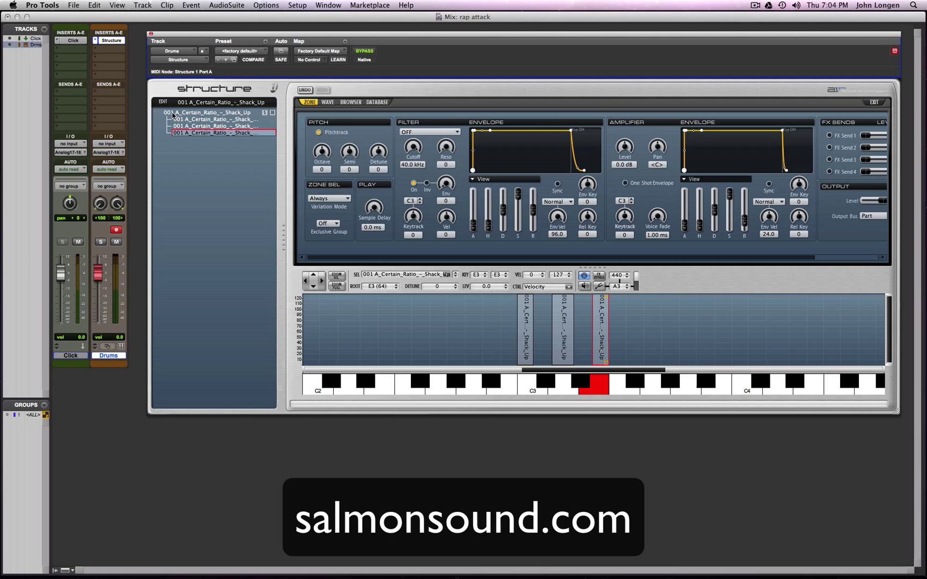
Select all three sample zones together and assign them to exclusive group 1
click(169, 113)
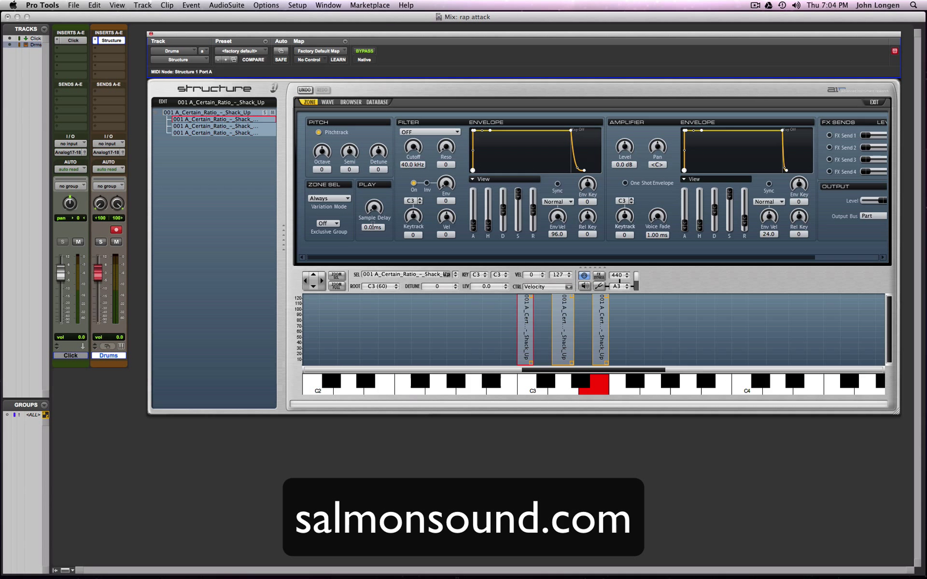
click(331, 223)
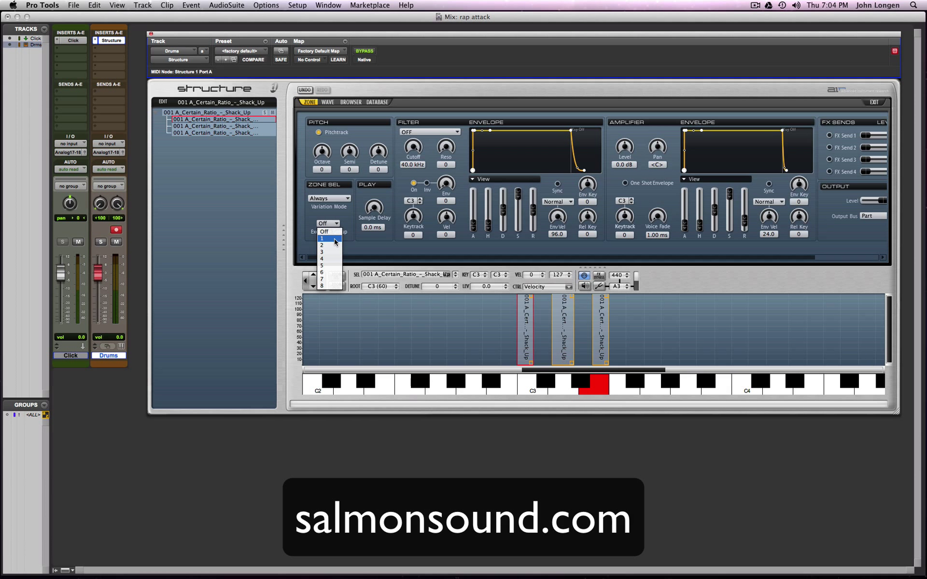
click(335, 240)
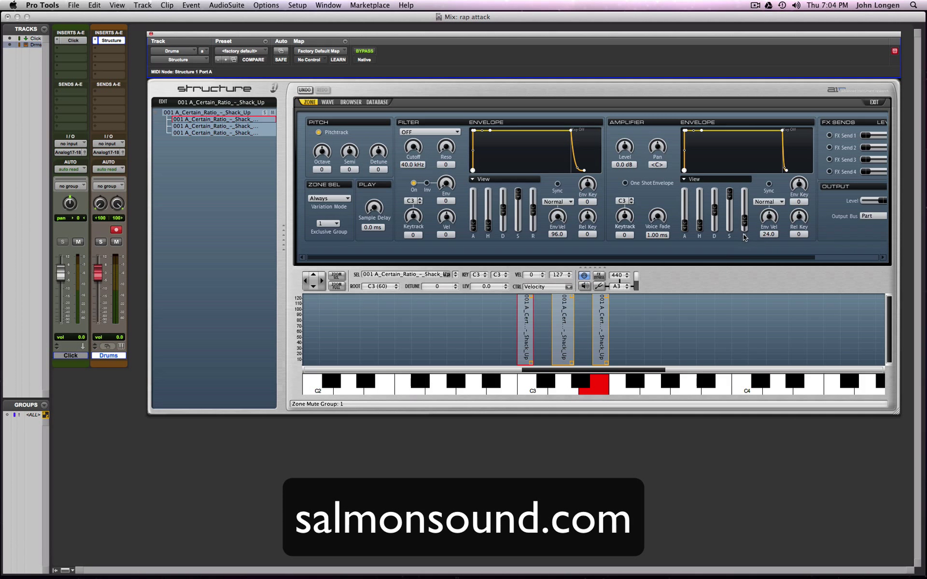
Raise the amplifier envelope's release to 100 s for the three selected zones
drag(722, 260, 804, 253)
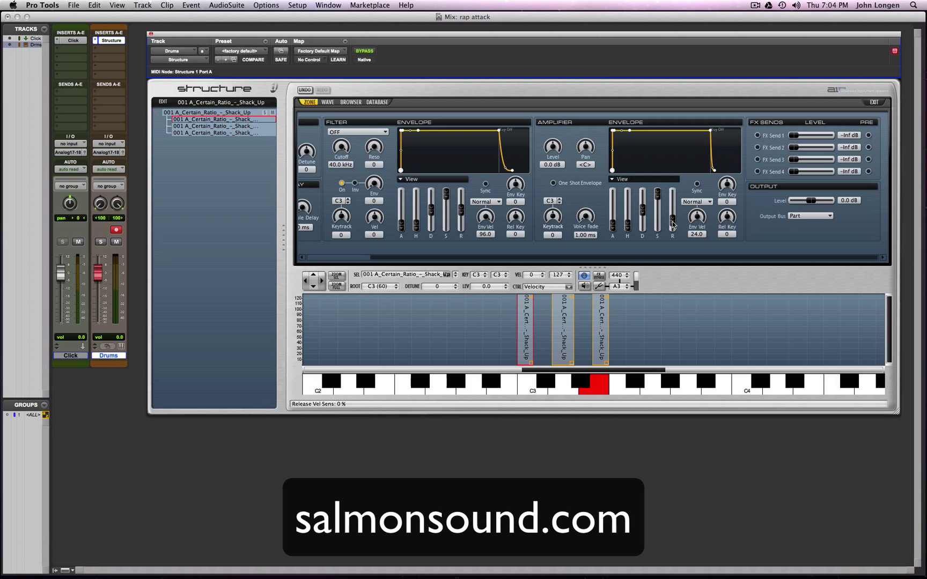
drag(673, 224, 675, 190)
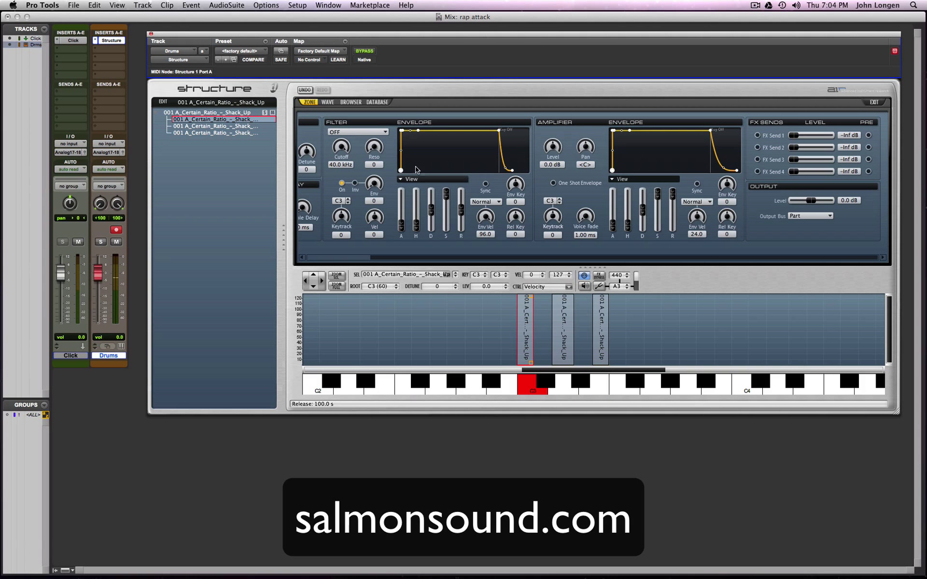
Leave the Structure plug-in for the Edit window and make Bars|Beats the main time ruler
click(151, 34)
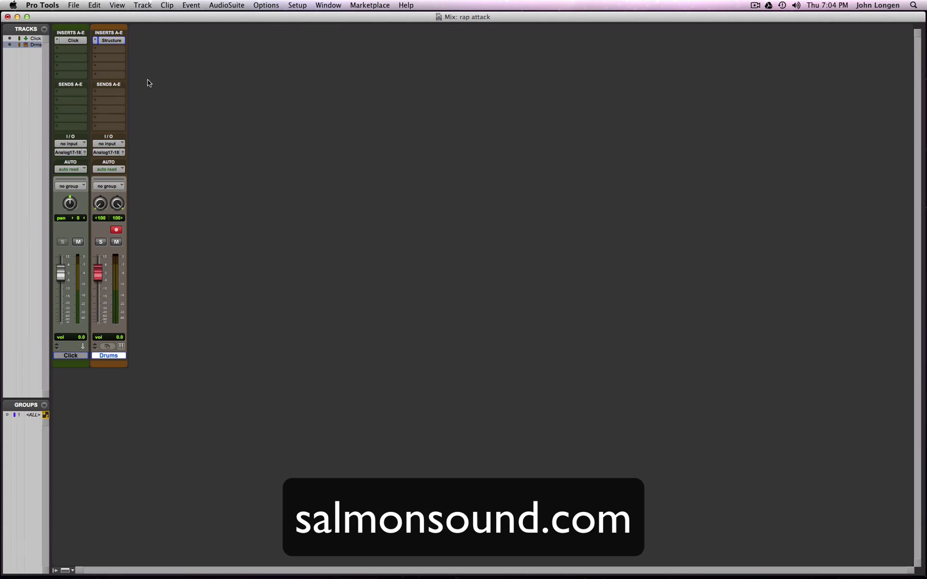
key(super+equal)
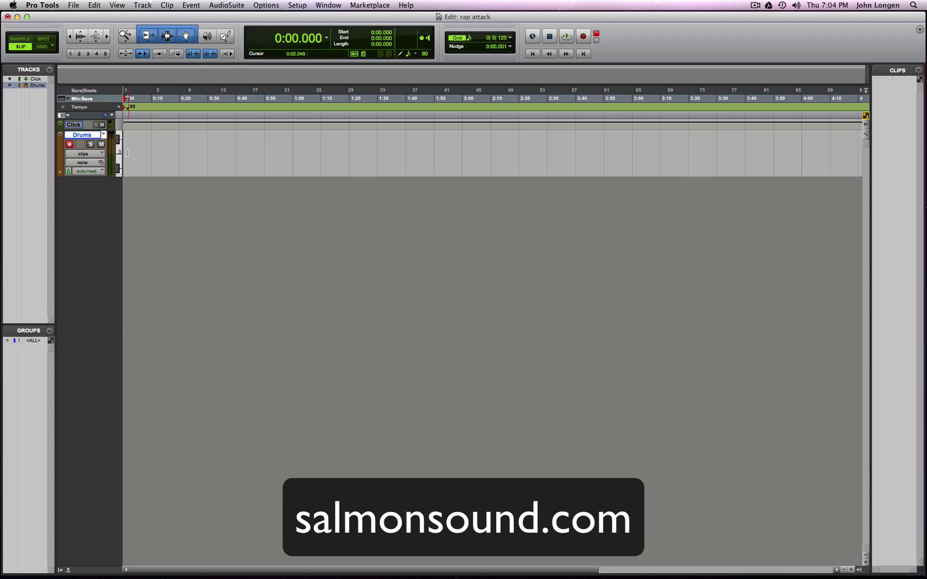
click(83, 89)
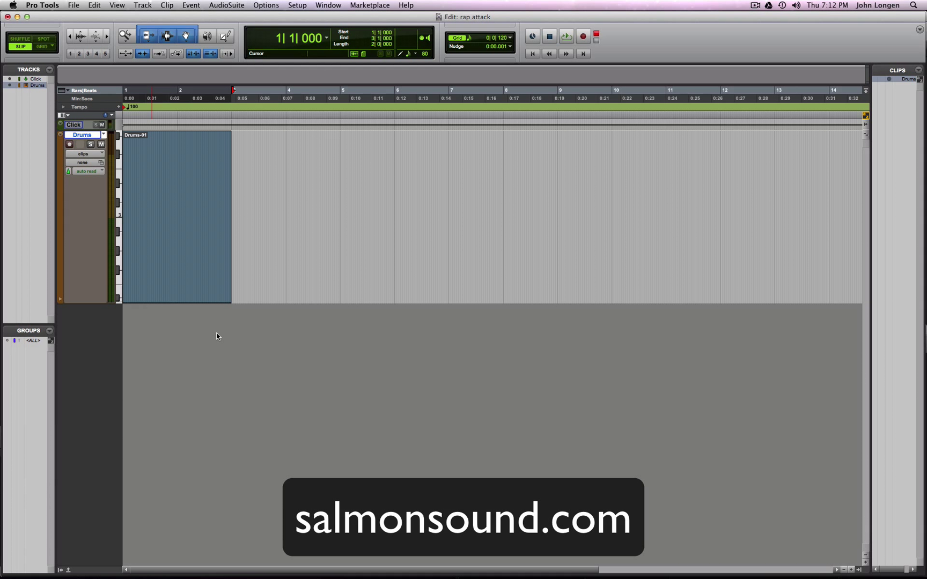
Play the two-bar Drums-01 clip and record a MIDI pass over it on the Drums track
key(space)
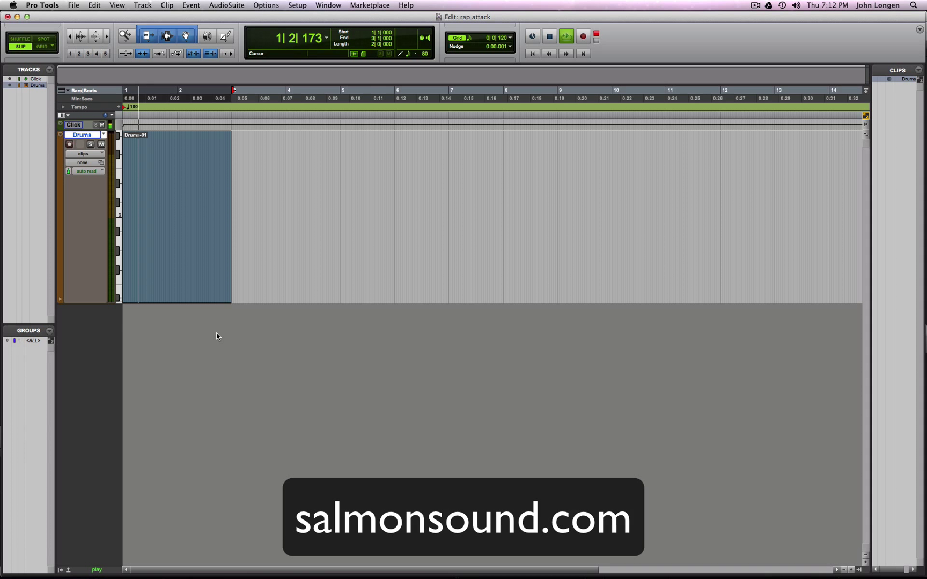
key(super+space)
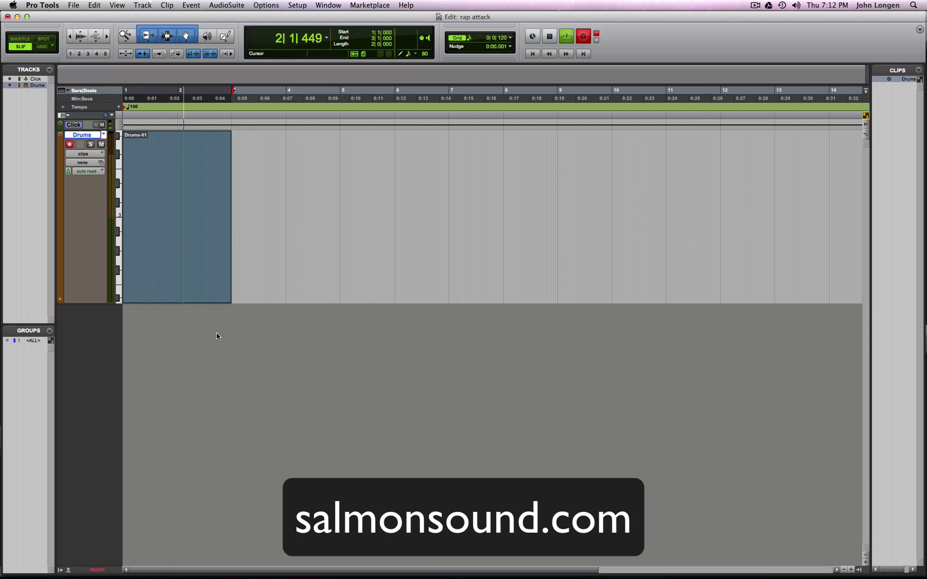